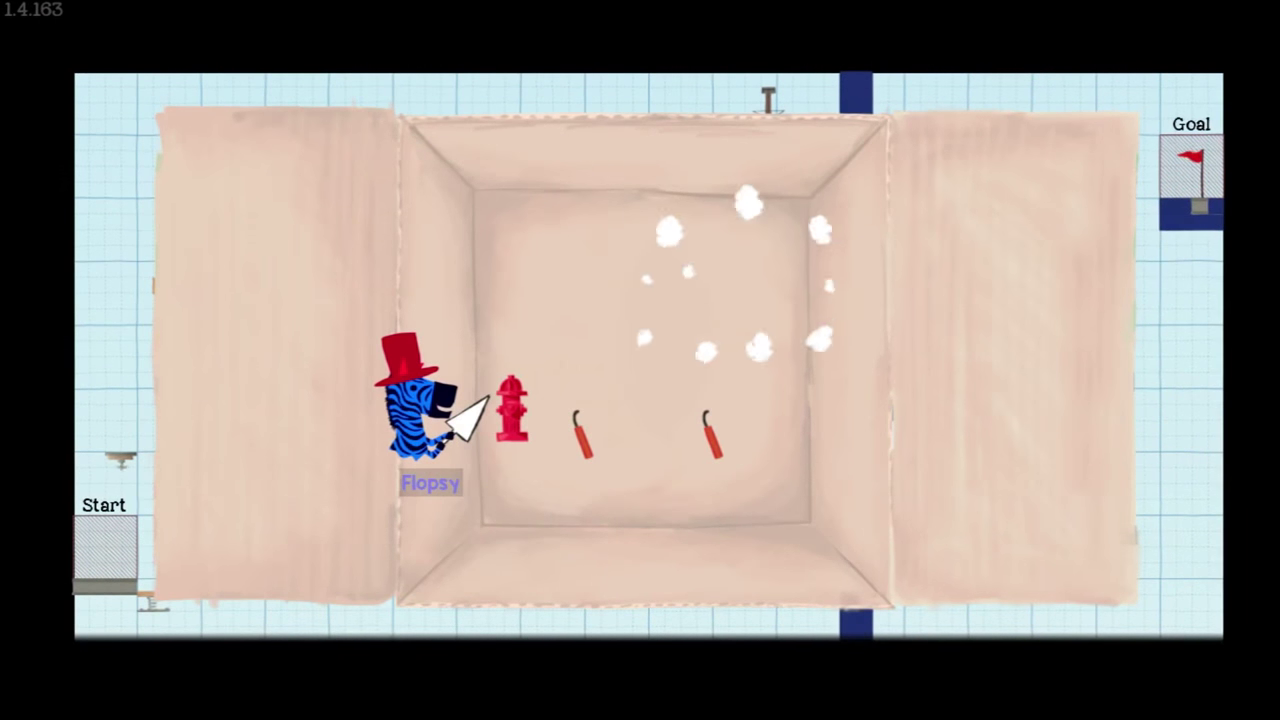
pyautogui.click(512, 410)
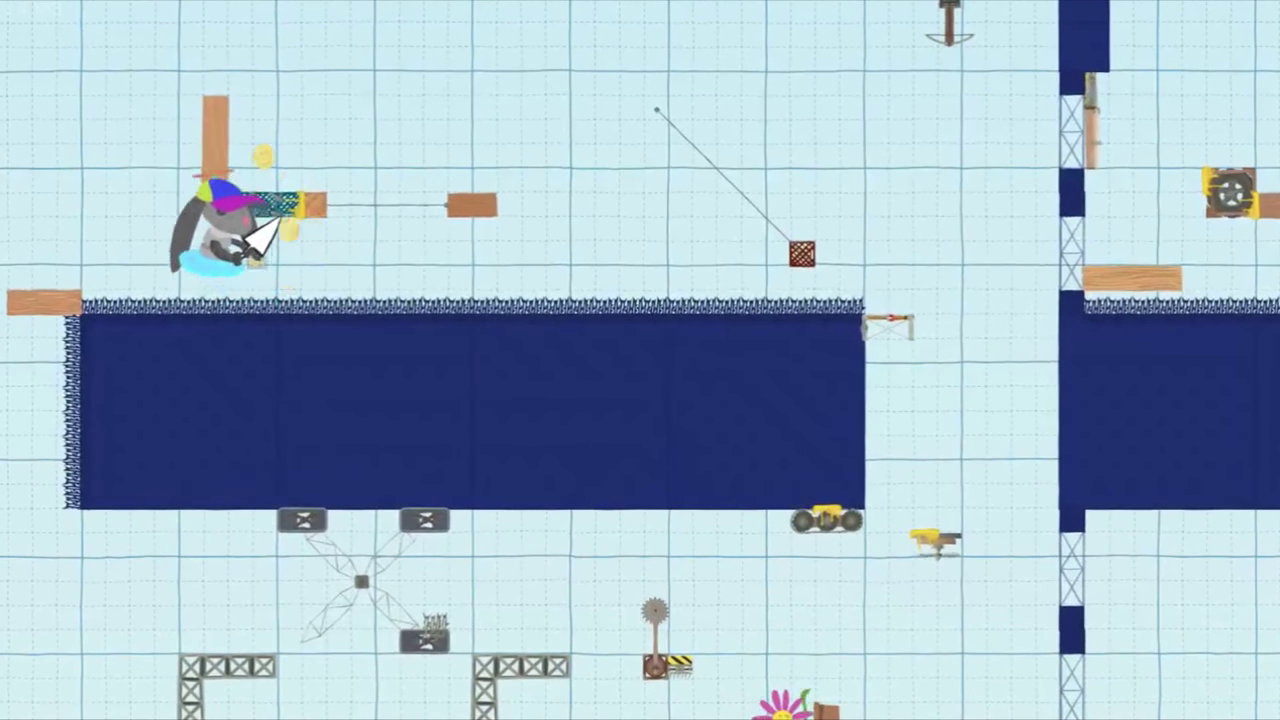
pyautogui.click(235, 213)
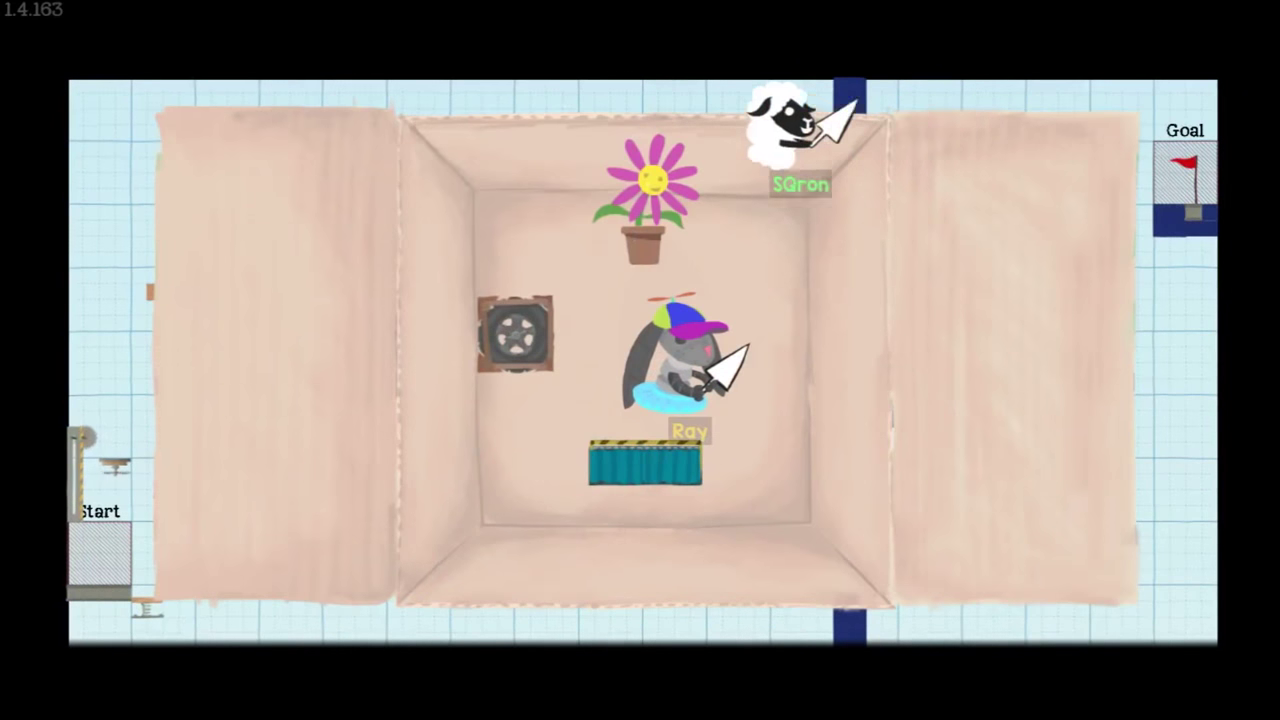
pyautogui.click(645, 462)
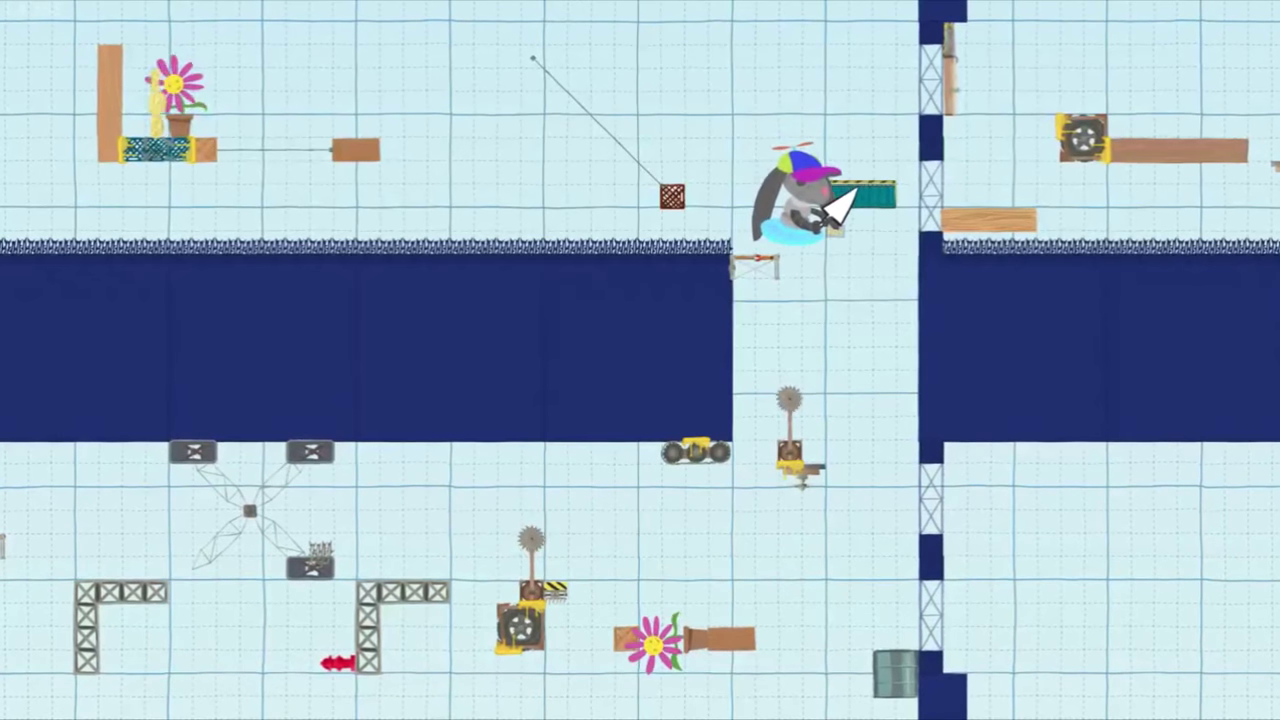
pyautogui.click(870, 222)
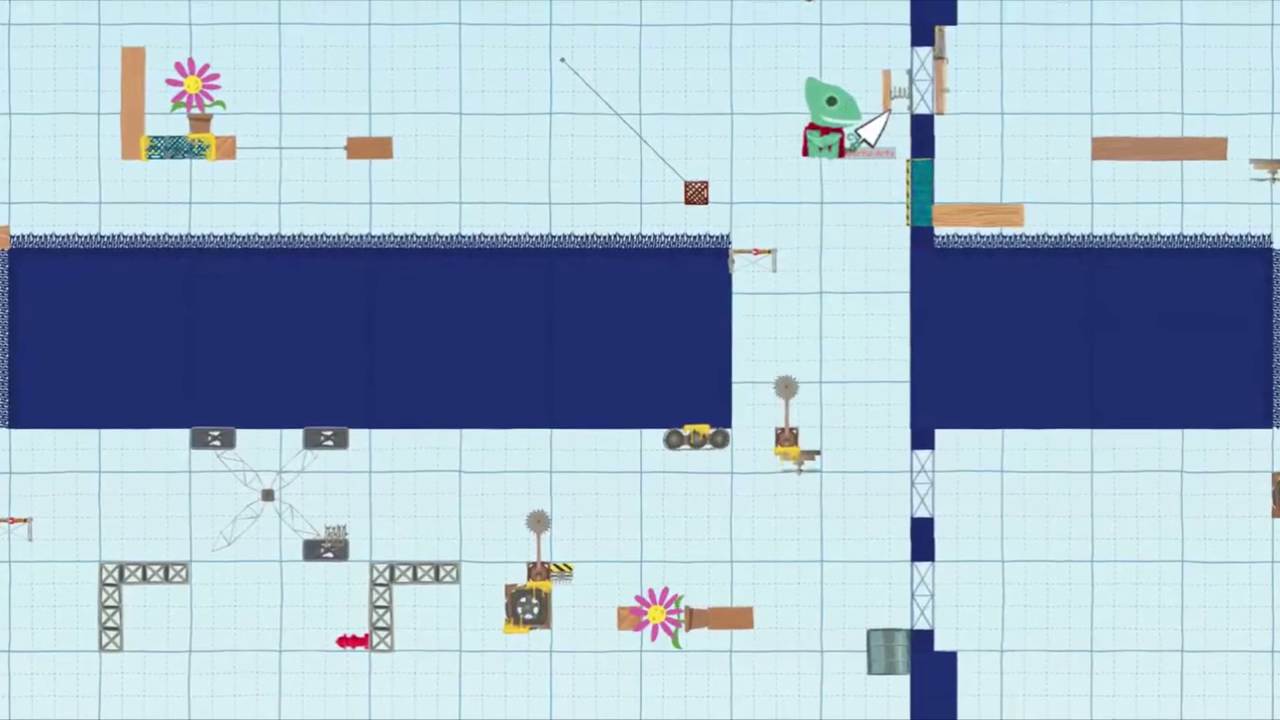
pyautogui.click(890, 160)
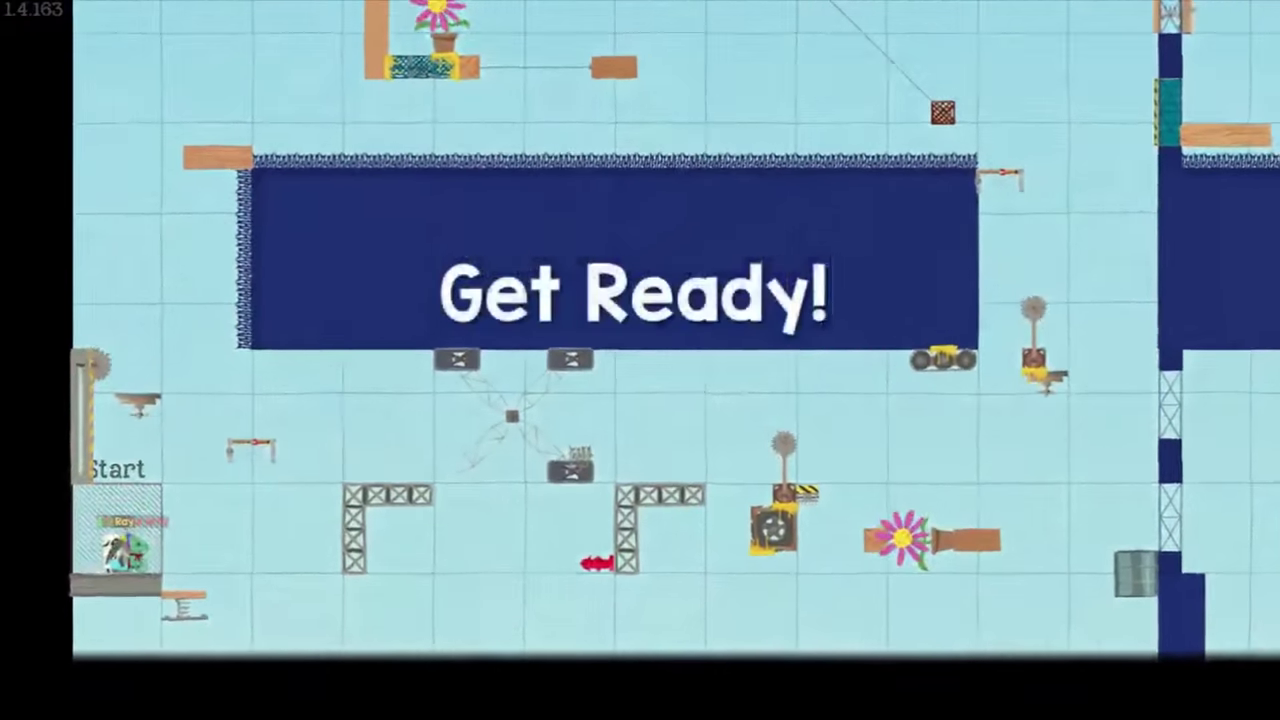